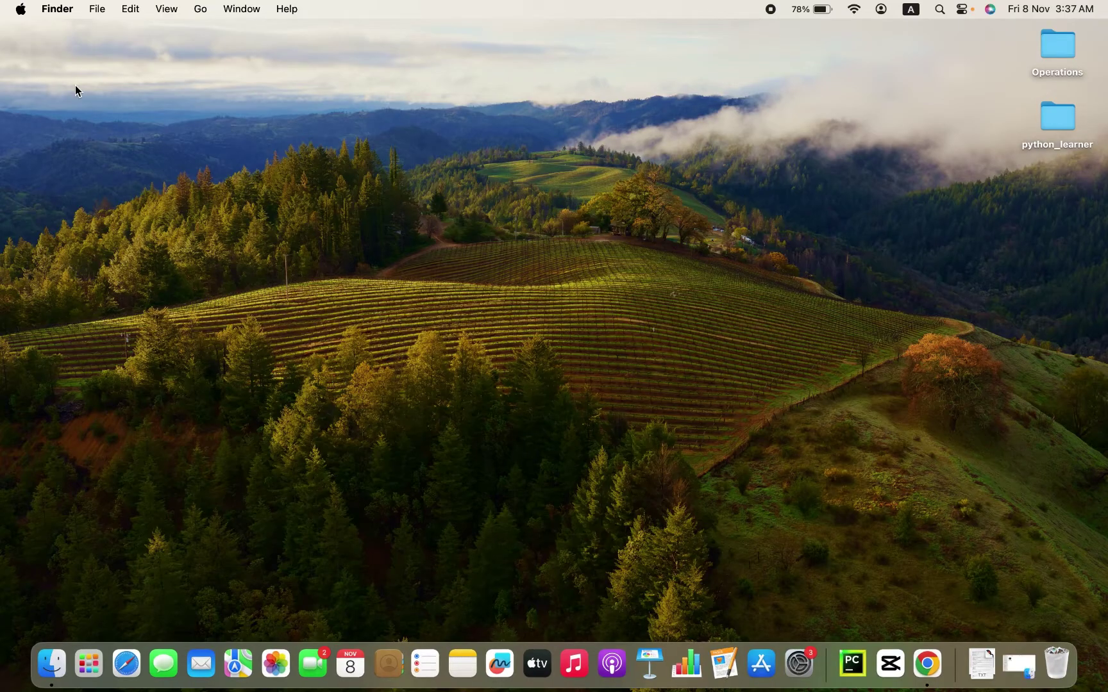
# - Launch System Settings from the Apple menu
pyautogui.click(21, 11)
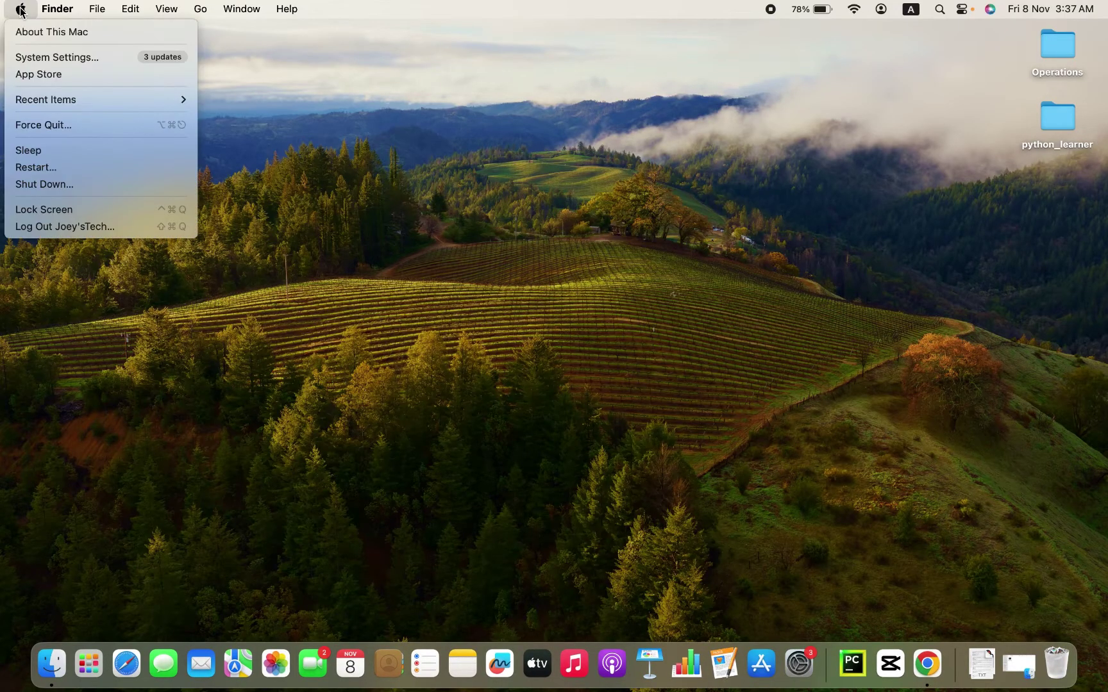
pyautogui.click(27, 57)
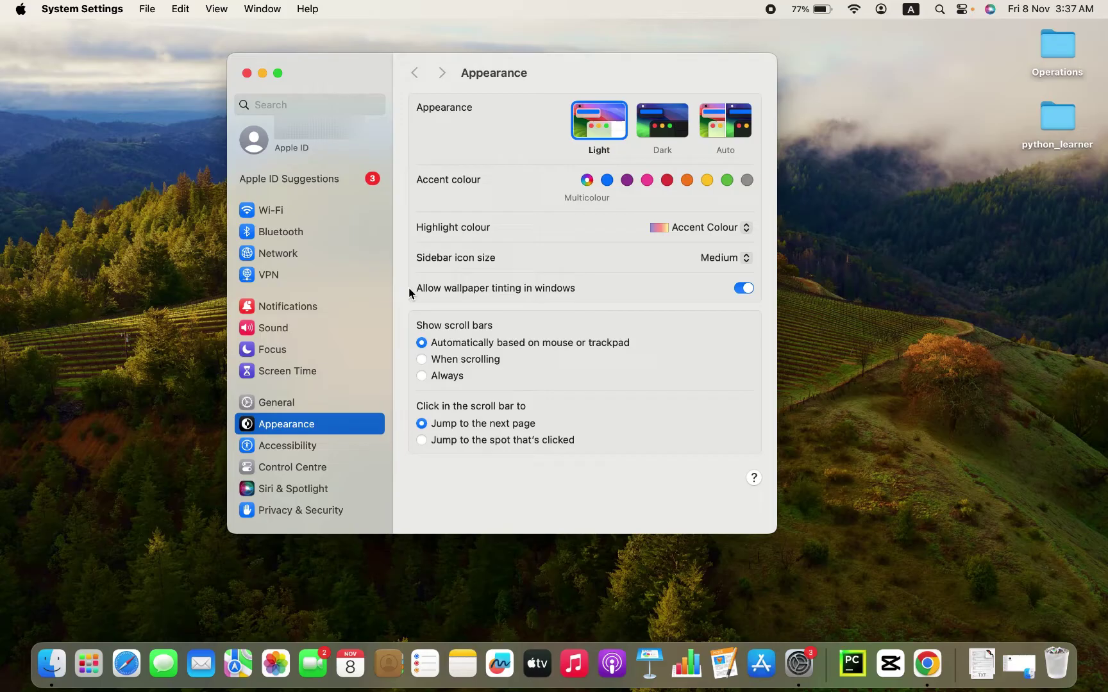
# - Show the VPN pane listing the Japan connection and the Add VPN Configuration choices
pyautogui.click(296, 276)
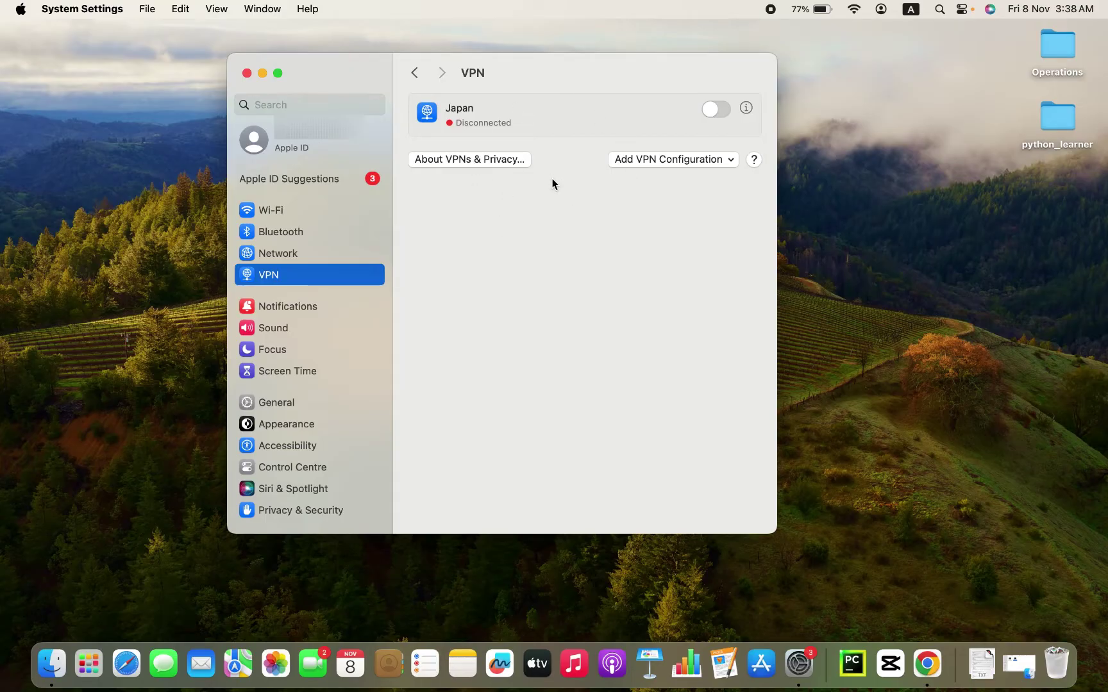
pyautogui.click(655, 158)
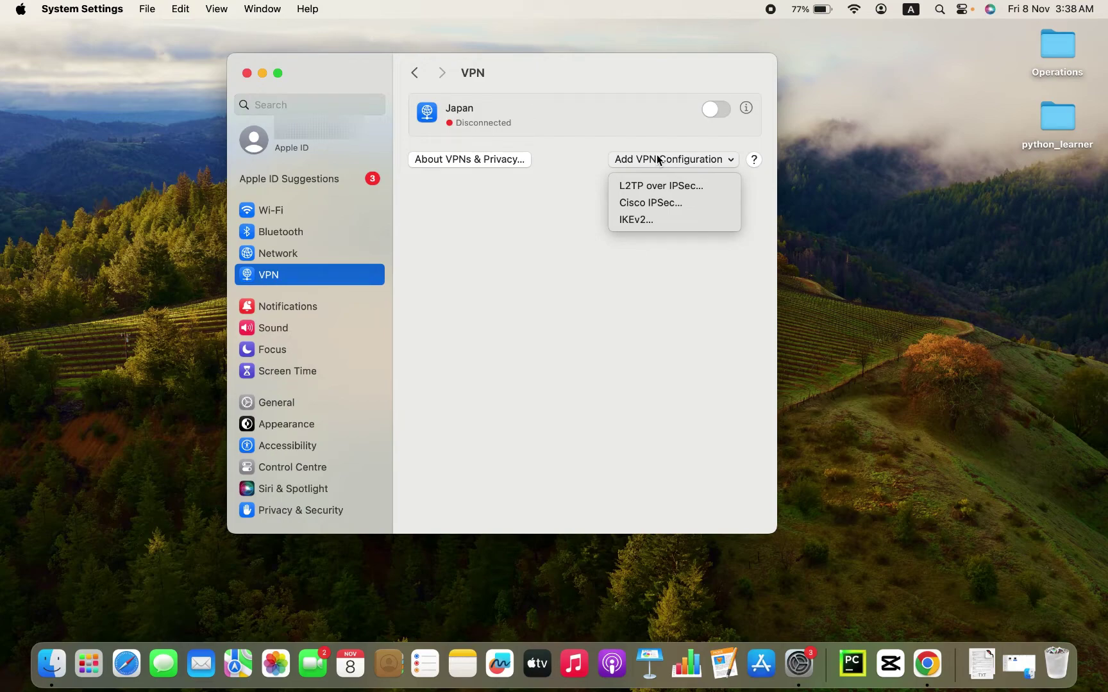
# - Choose L2TP over IPSec and authorise the change with the administrator credentials
pyautogui.click(722, 190)
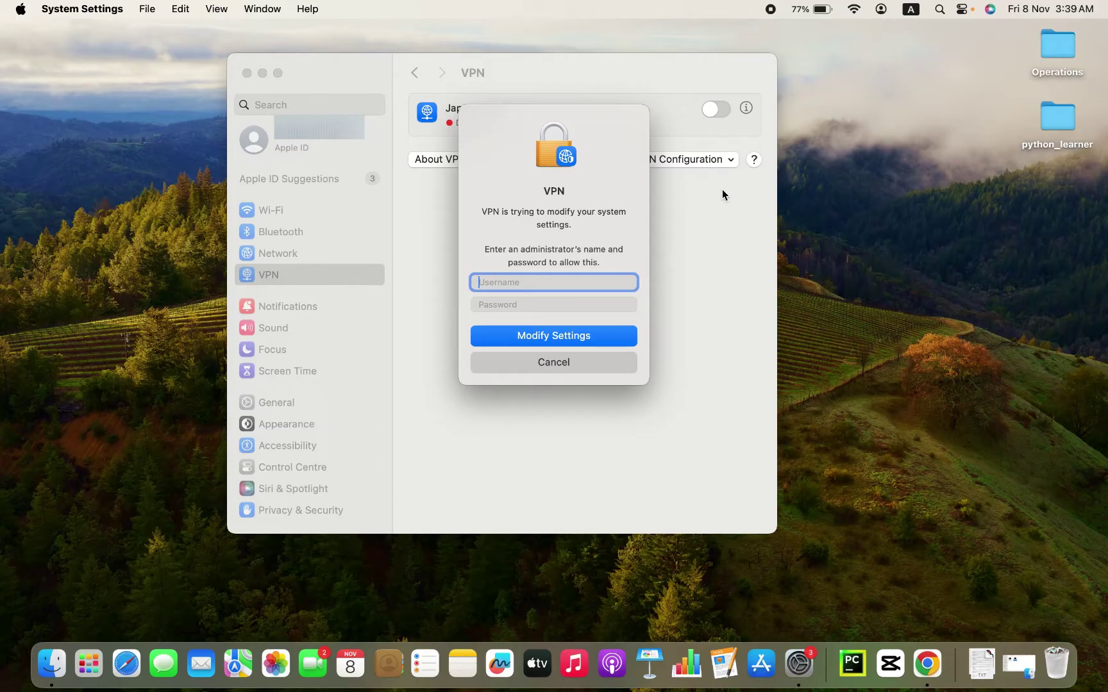
pyautogui.write('admin')
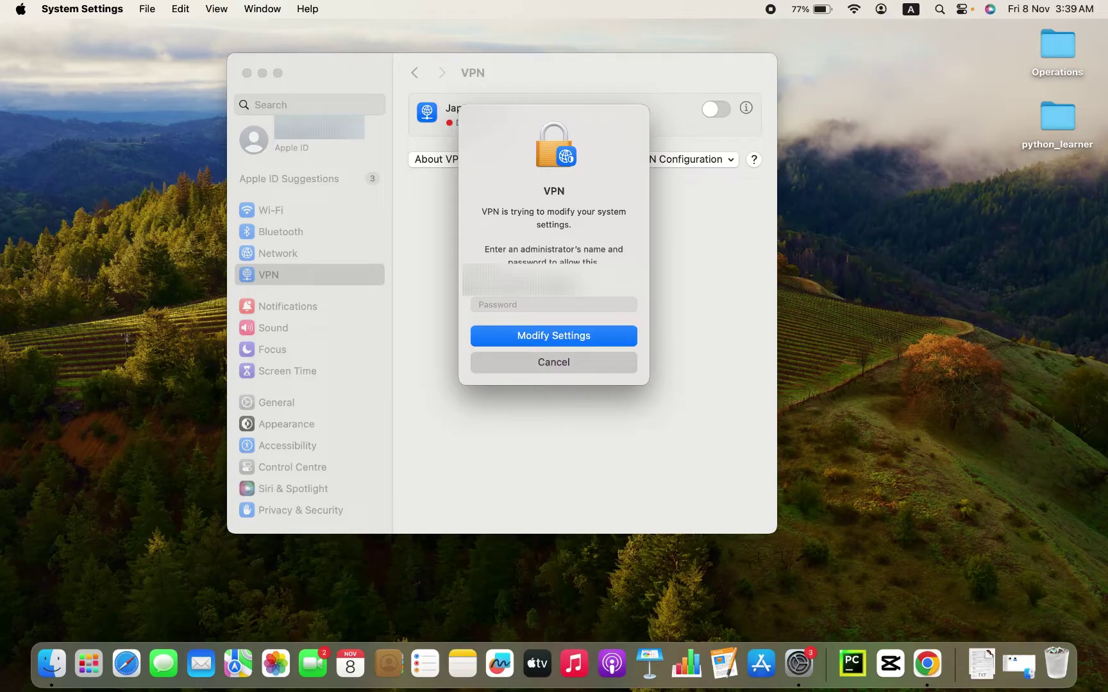
pyautogui.press('Tab')
pyautogui.write('••')
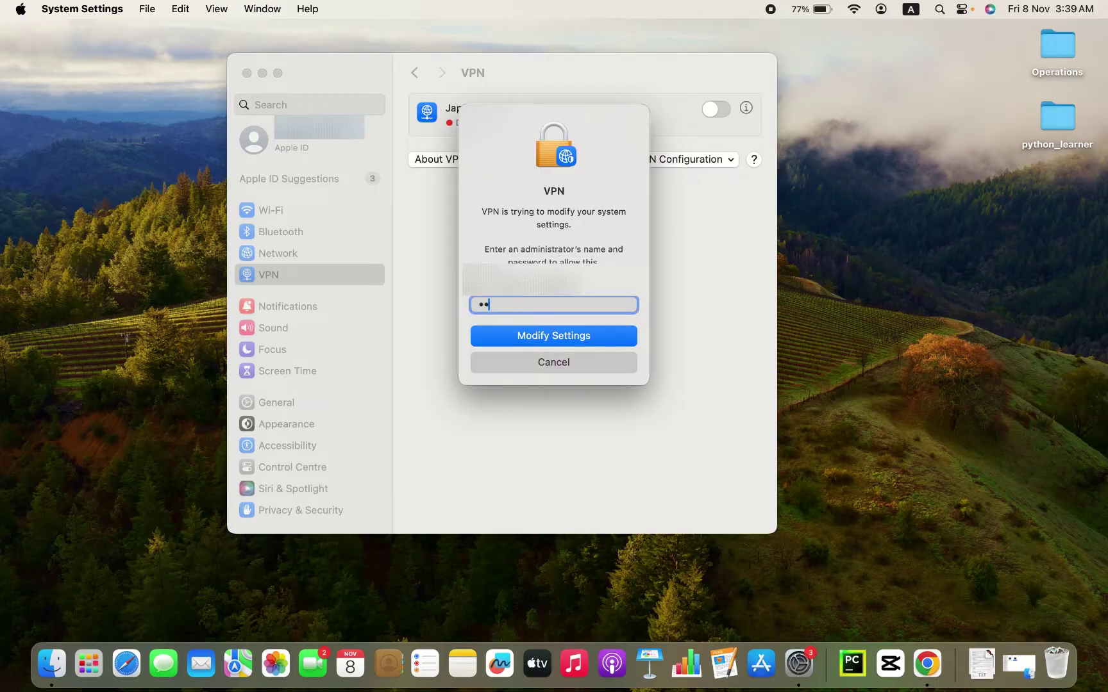
pyautogui.write('••••••••••')
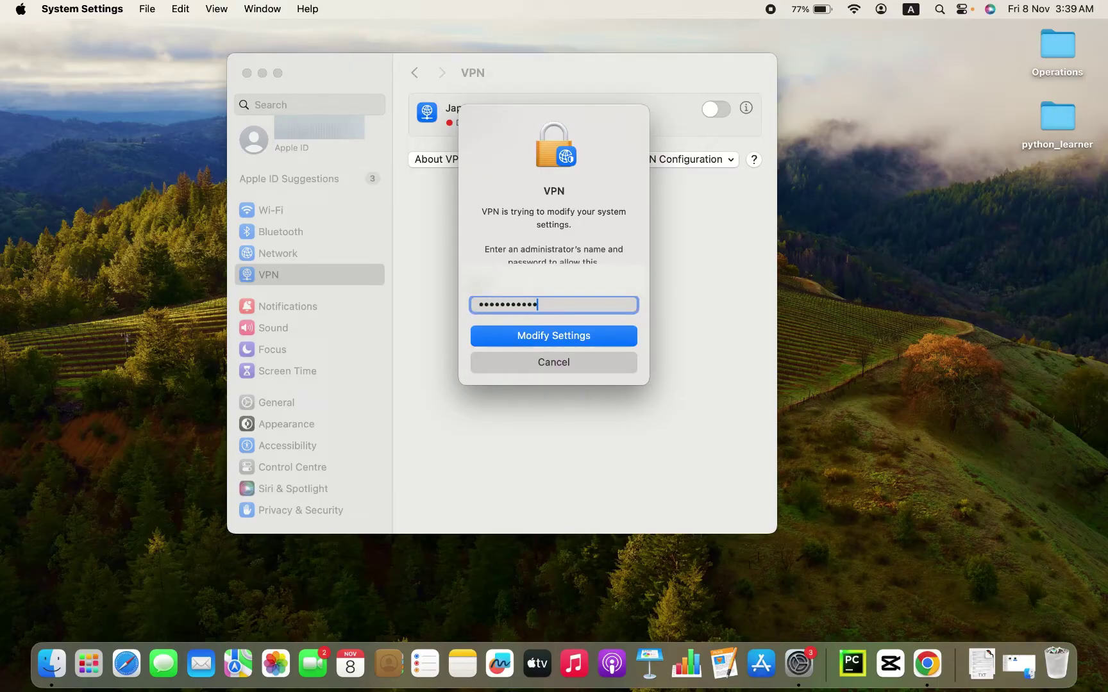
pyautogui.write('•')
pyautogui.press('Return')
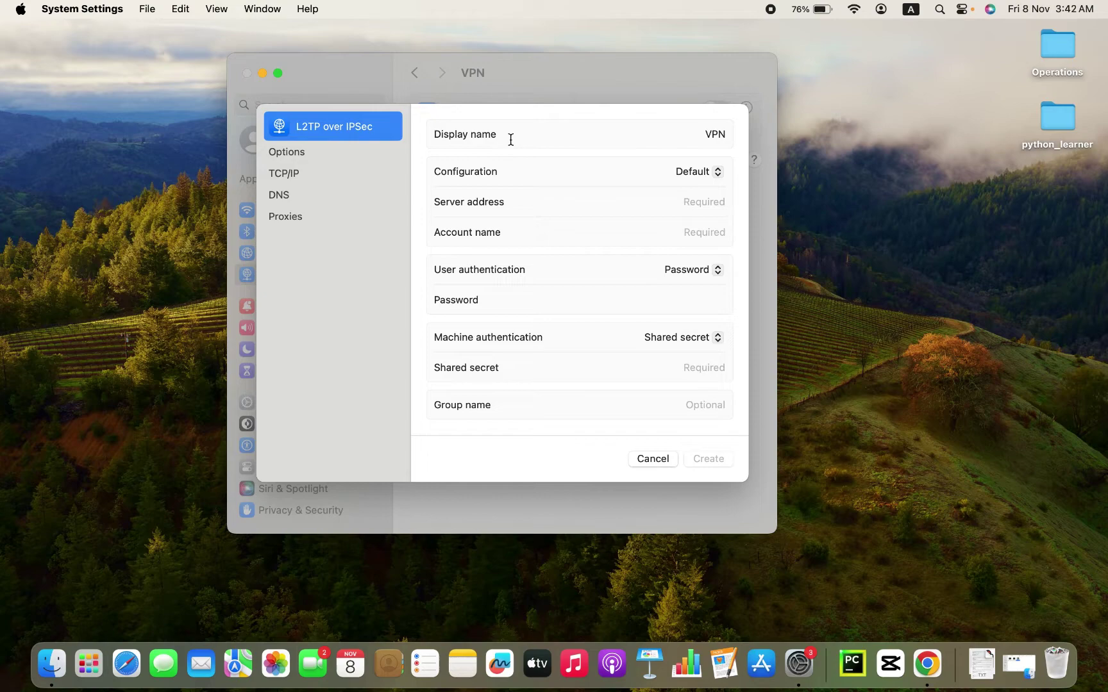
# - Replace the display name VPN with firstVPN
pyautogui.doubleClick(714, 134)
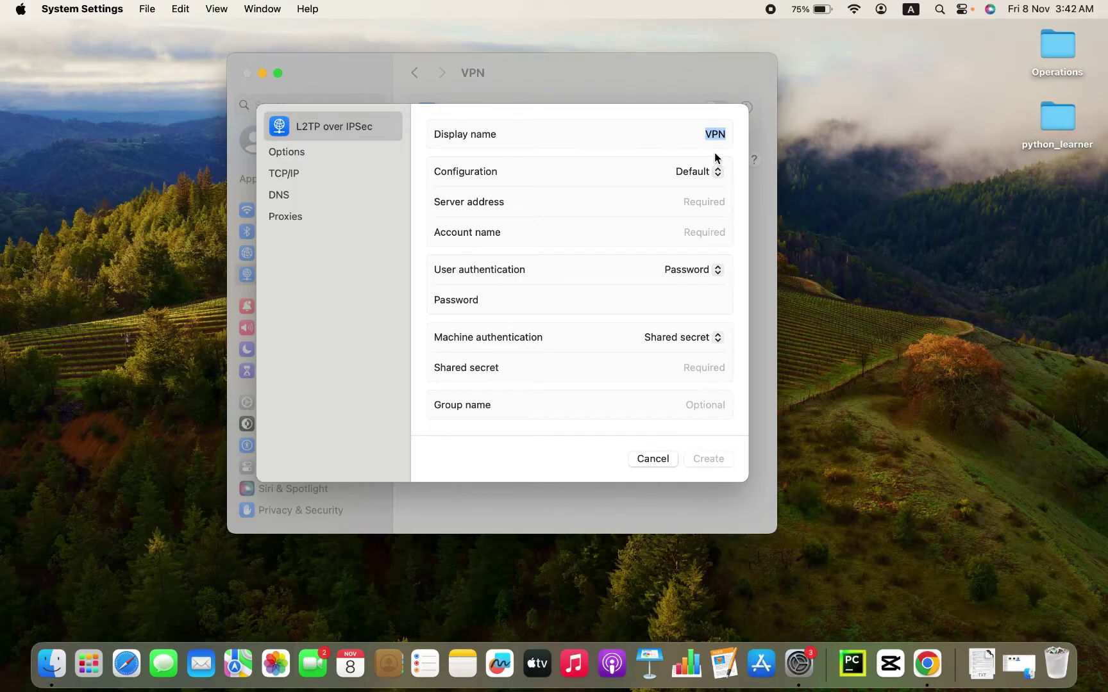
pyautogui.press('BackSpace')
pyautogui.write('first')
pyautogui.write('VPN')
# - Launch Google Chrome via Spotlight and load vpngate.net
pyautogui.press('super+space')
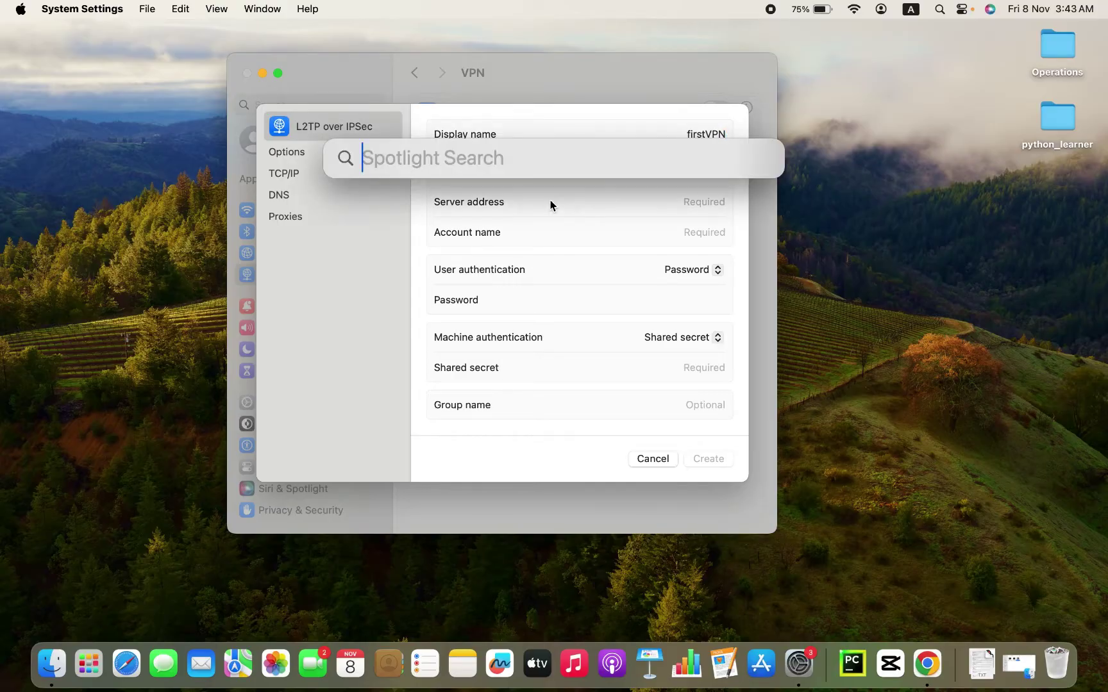
pyautogui.write('chrome')
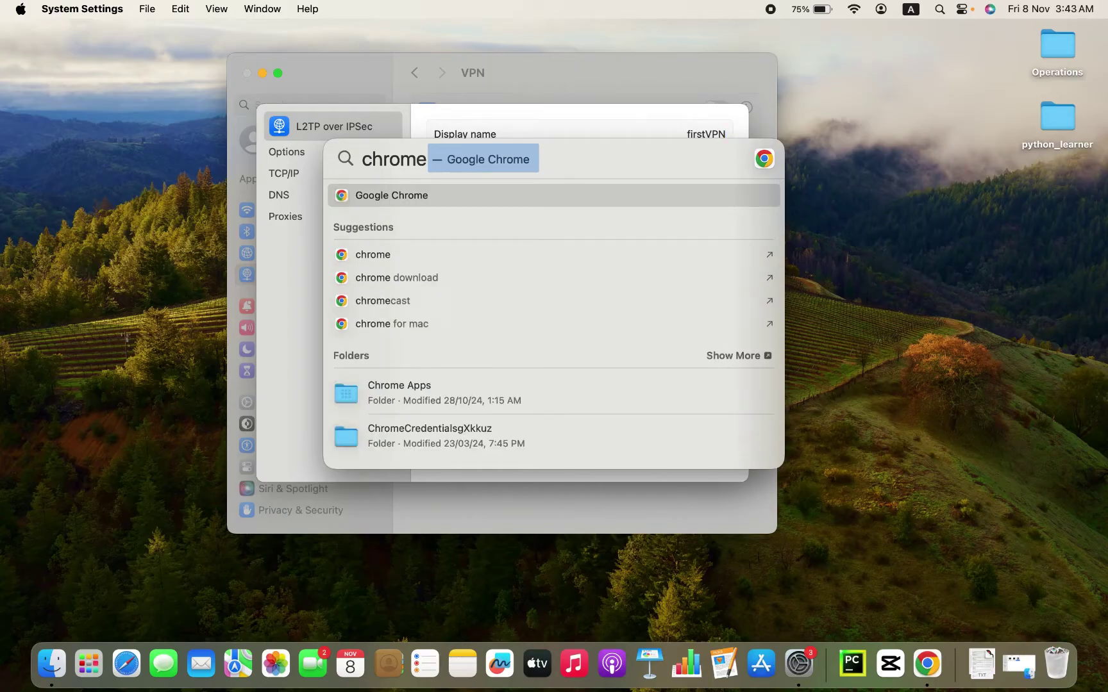
pyautogui.press('Return')
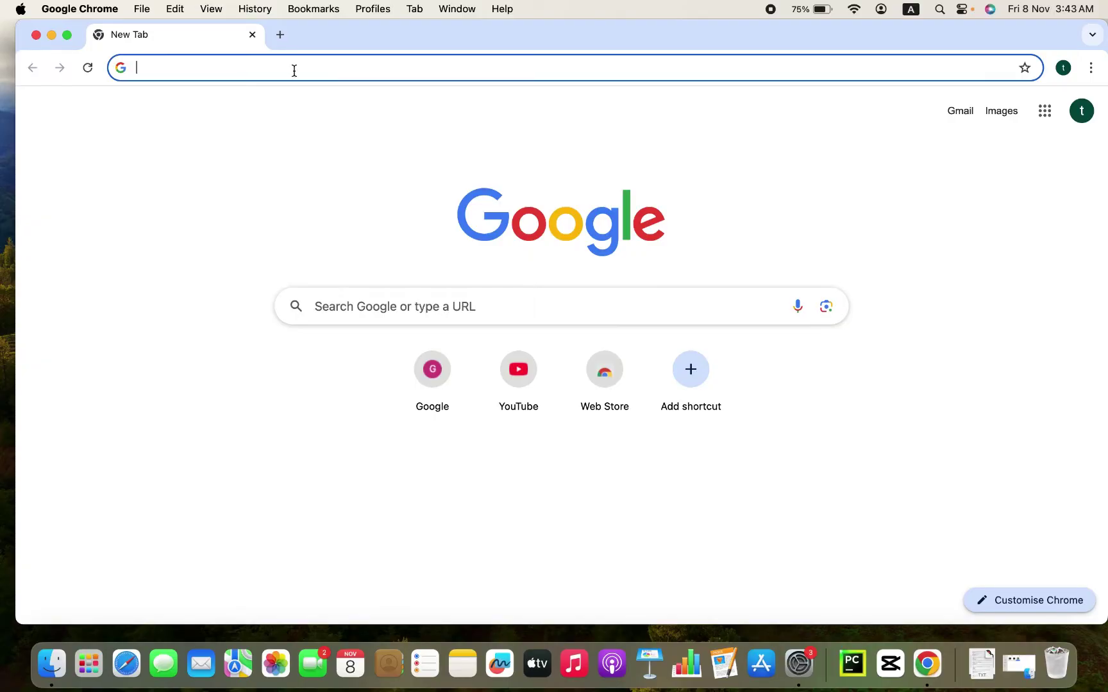
pyautogui.write('vpngate.')
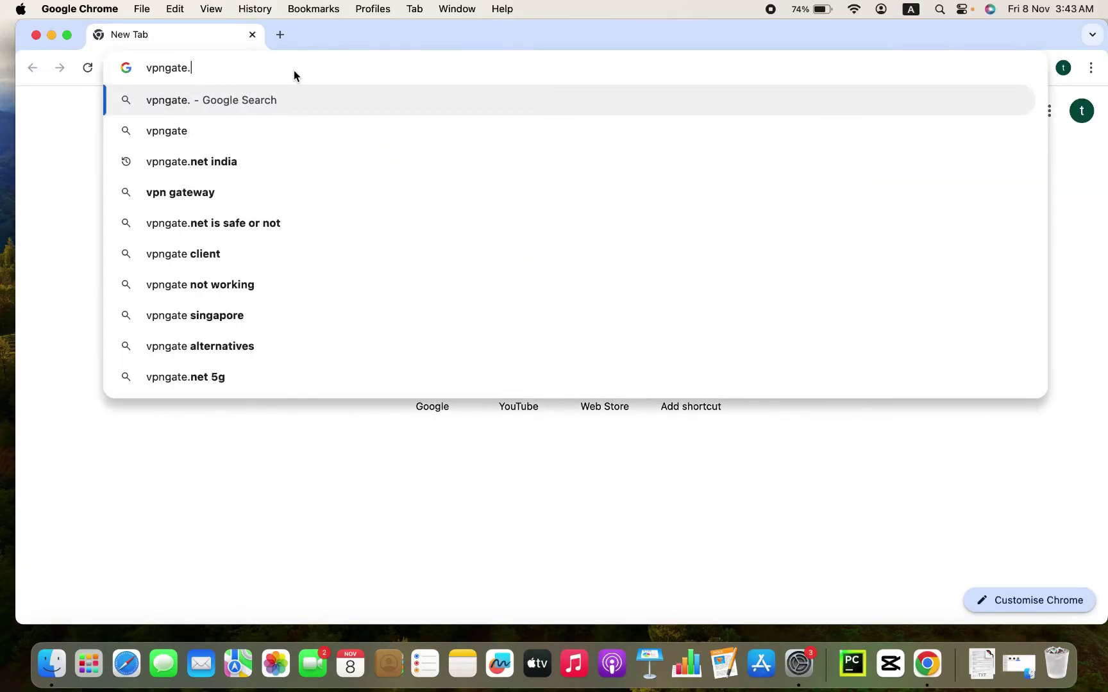
pyautogui.write('net')
pyautogui.press('Return')
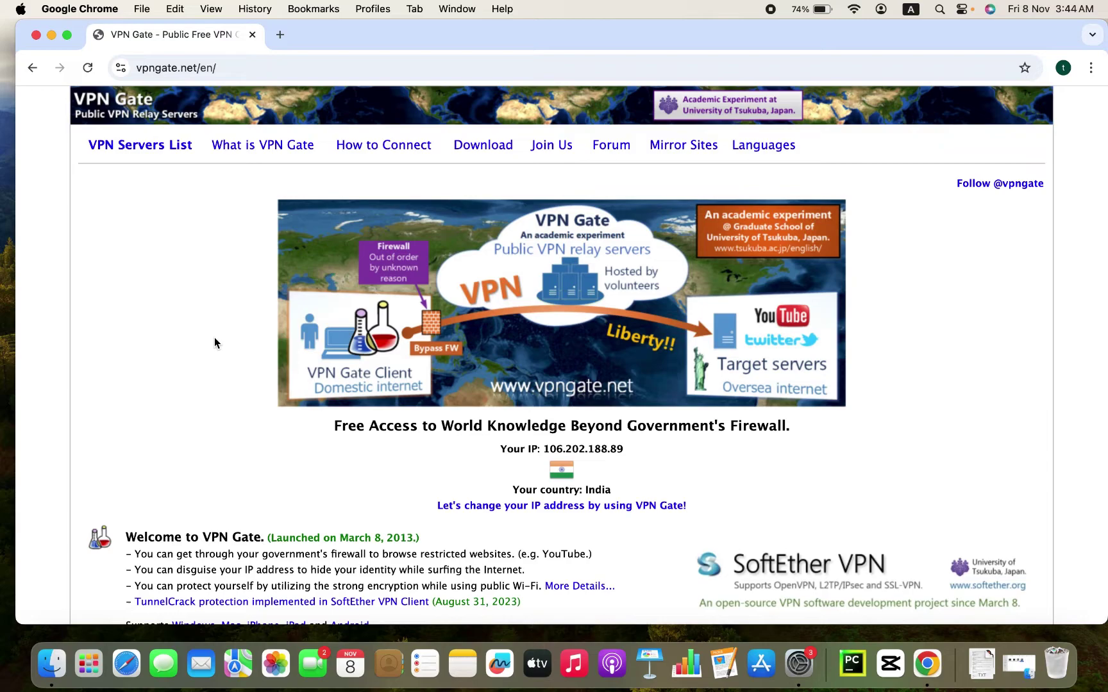
pyautogui.scroll(-3, 213, 343)
pyautogui.scroll(-2, 214, 343)
pyautogui.scroll(-2, 213, 343)
pyautogui.scroll(-2, 213, 343)
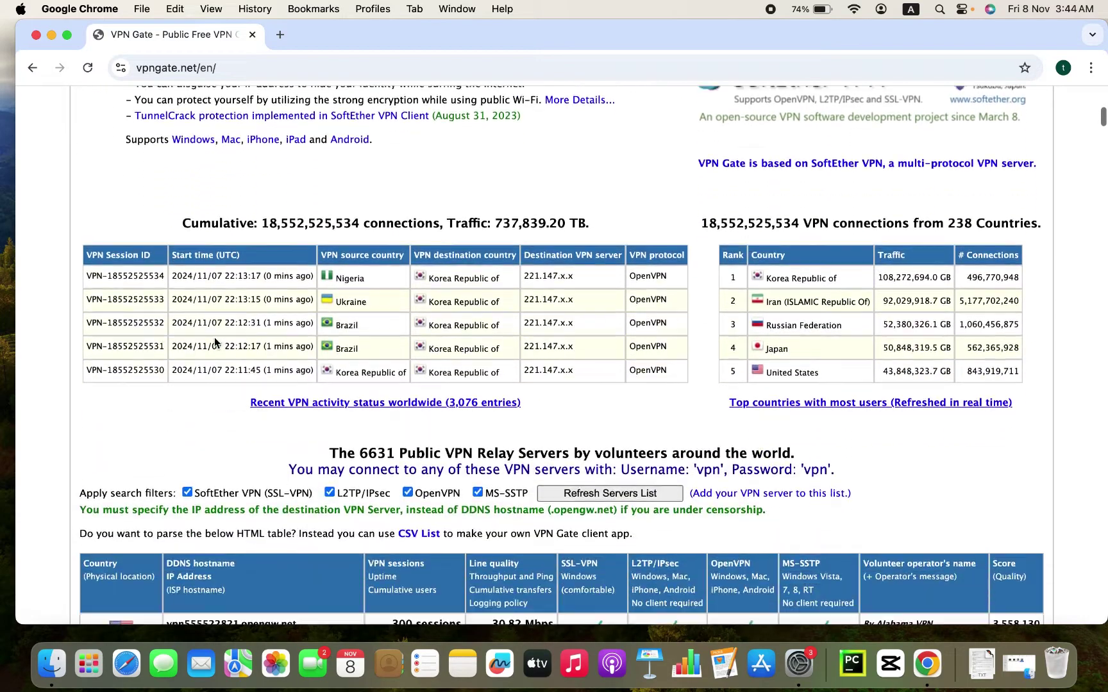
pyautogui.scroll(-2, 214, 337)
pyautogui.scroll(-5, 214, 338)
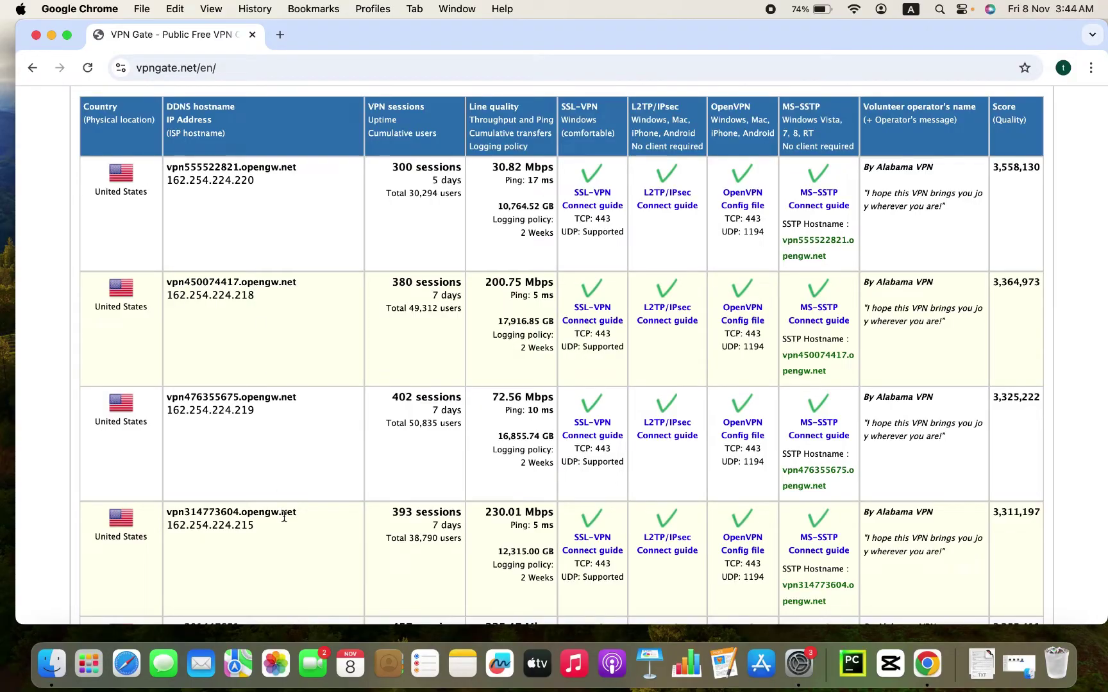
pyautogui.scroll(-2, 280, 498)
pyautogui.scroll(-1, 281, 506)
pyautogui.scroll(-2, 284, 519)
pyautogui.scroll(-3, 284, 519)
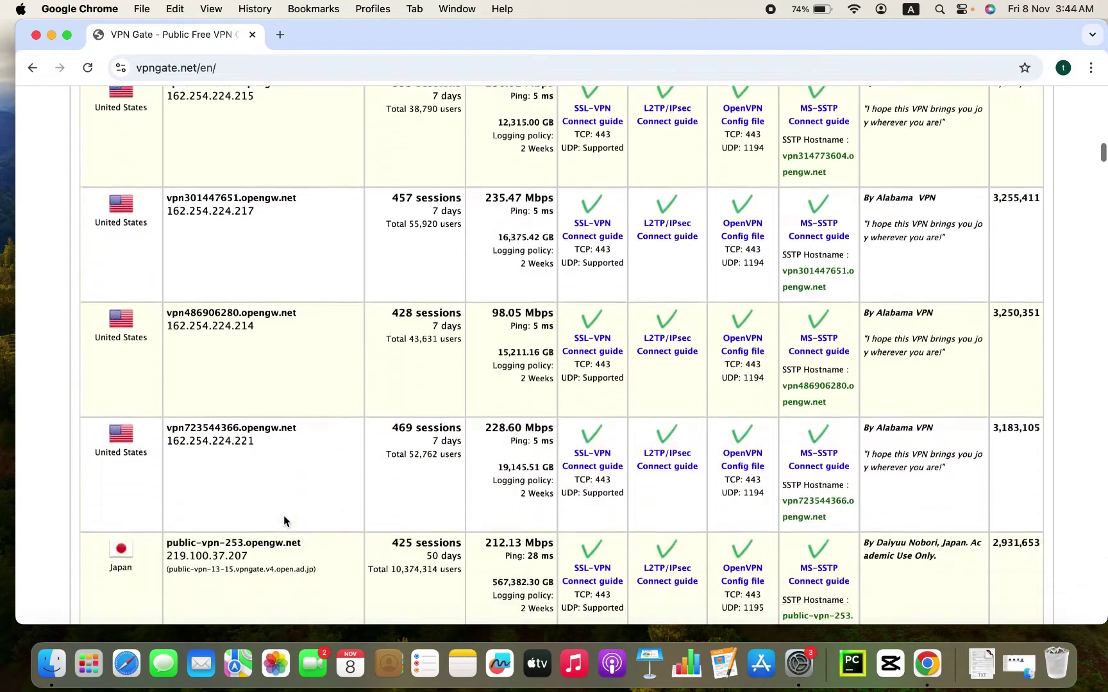
pyautogui.scroll(-3, 283, 520)
pyautogui.scroll(-3, 283, 519)
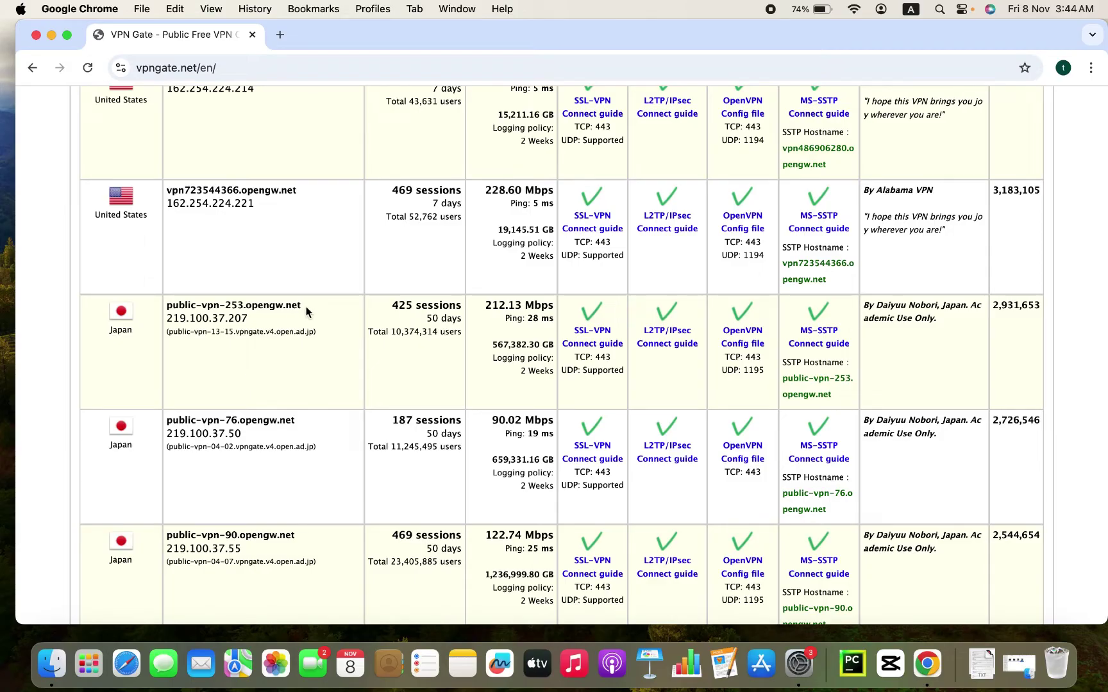
# - Copy the hostname public-vpn-253.opengw.net and minimize Chrome to return to the VPN form
pyautogui.moveTo(305, 306); pyautogui.dragTo(168, 307)
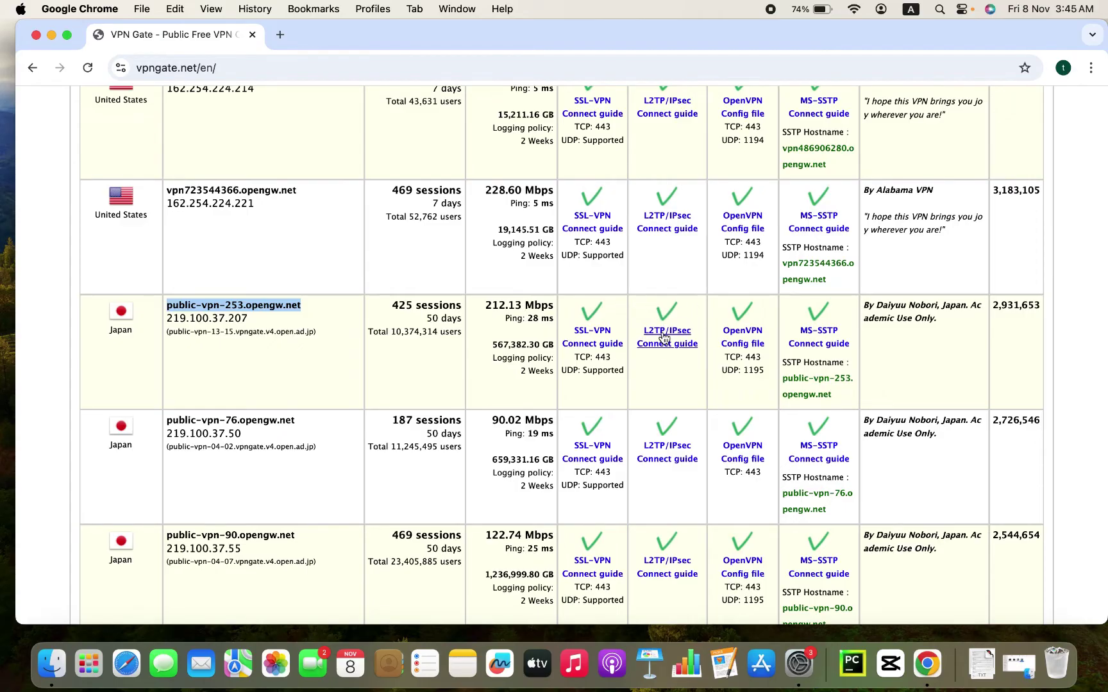
pyautogui.scroll(1, 341, 370)
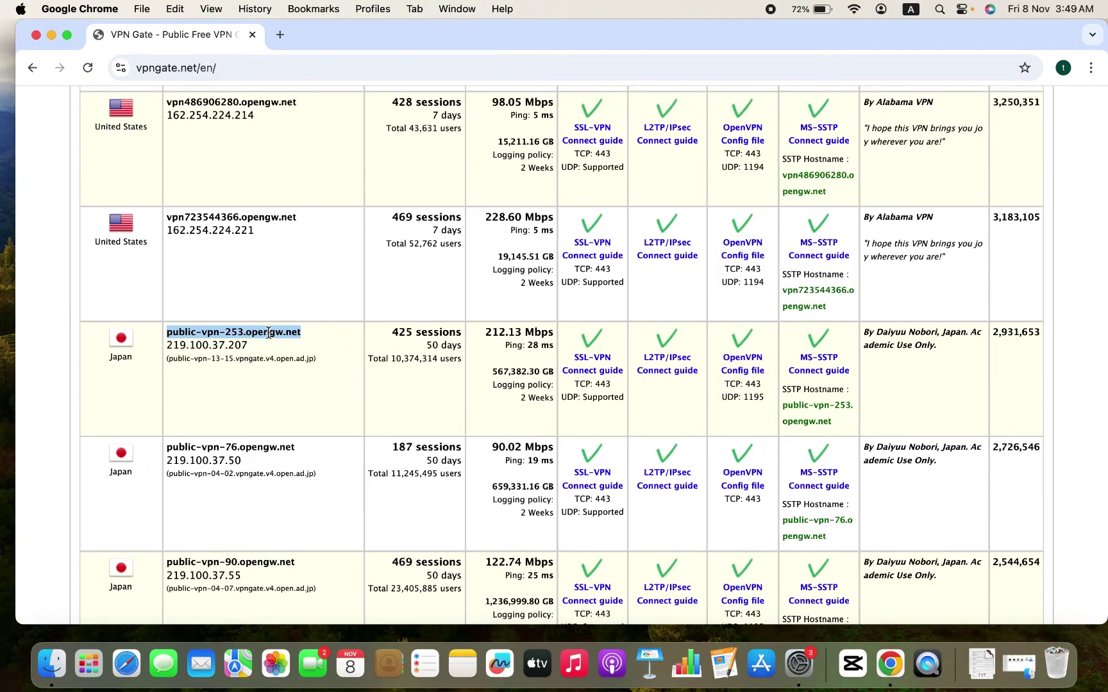
pyautogui.rightClick(269, 332)
pyautogui.click(295, 366)
pyautogui.press('cmd+m')
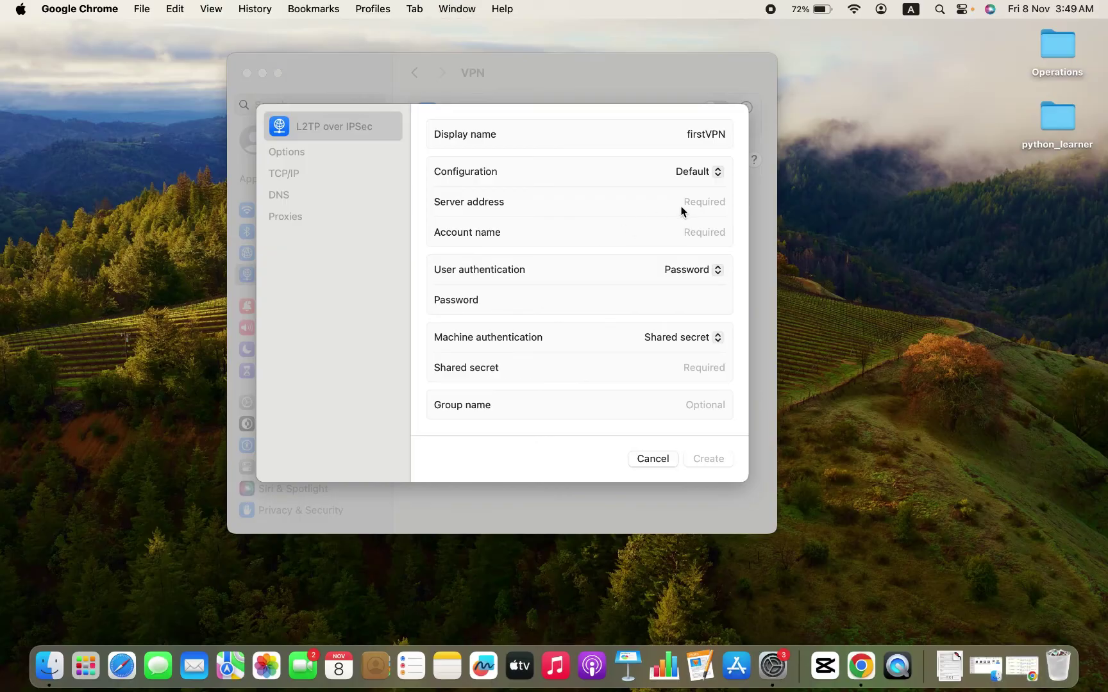
# - Enter server public-vpn-253.opengw.net and account name VPN, keeping Password user authentication
pyautogui.click(683, 204)
pyautogui.press('cmd+v')
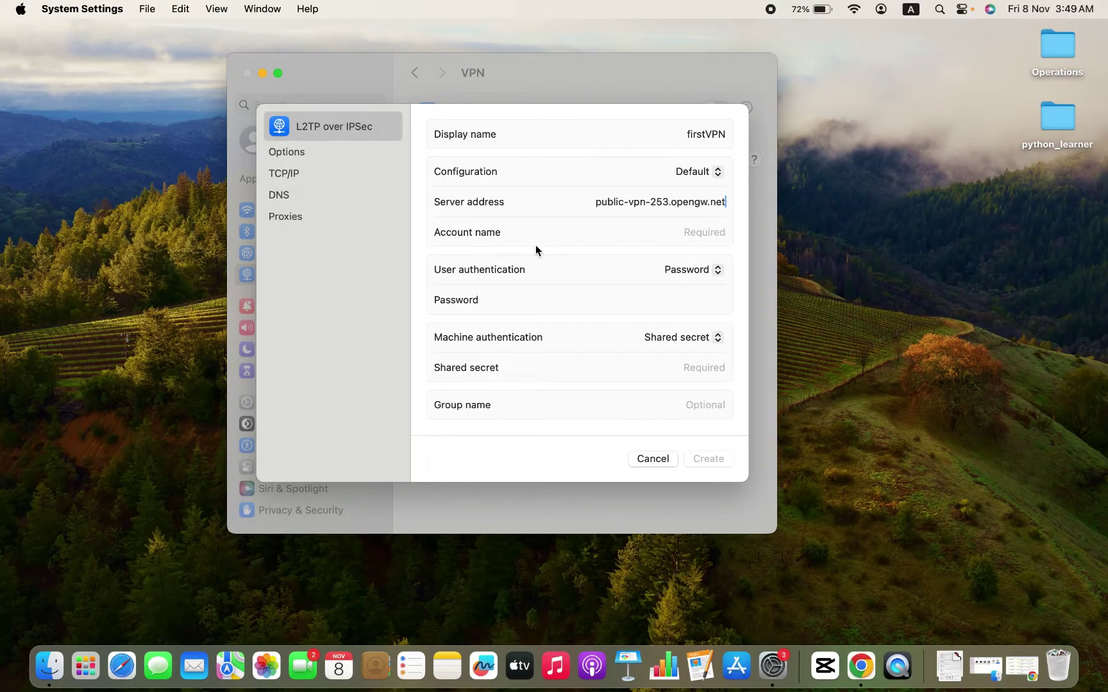
pyautogui.click(683, 232)
pyautogui.write('VPN')
pyautogui.click(707, 272)
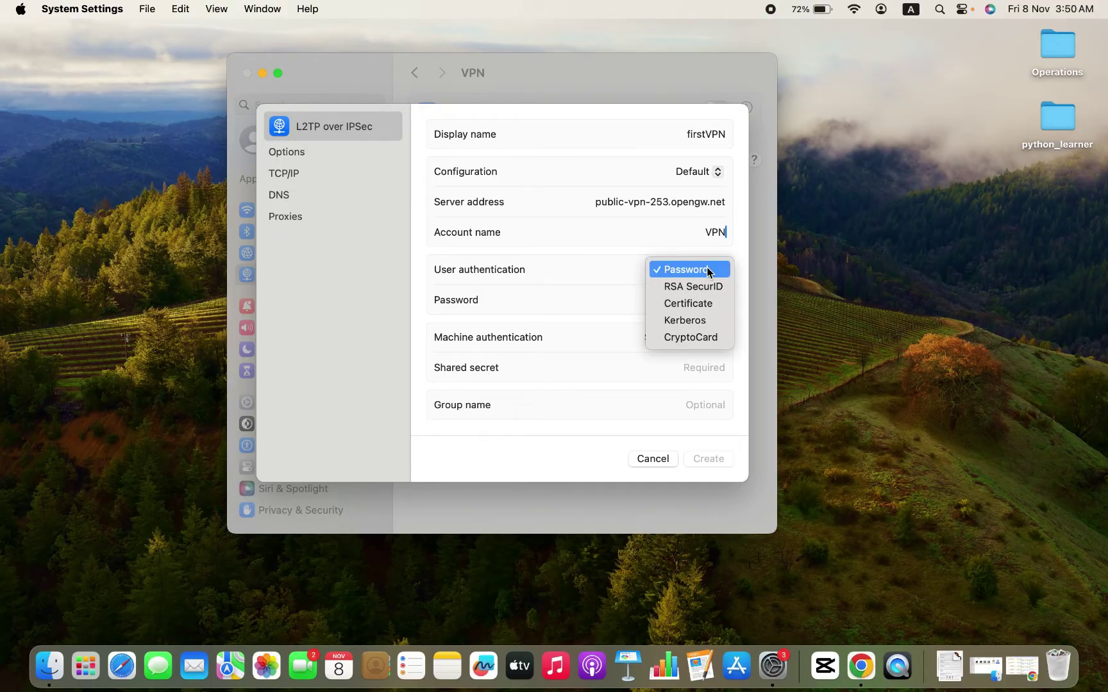
pyautogui.click(705, 272)
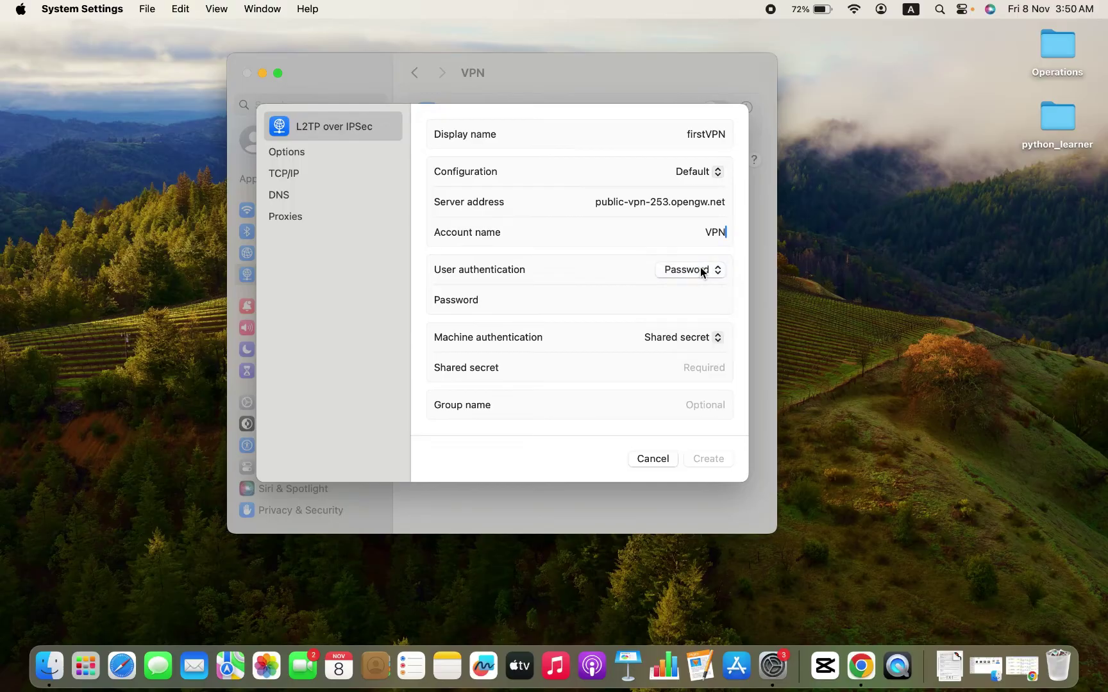
pyautogui.click(684, 301)
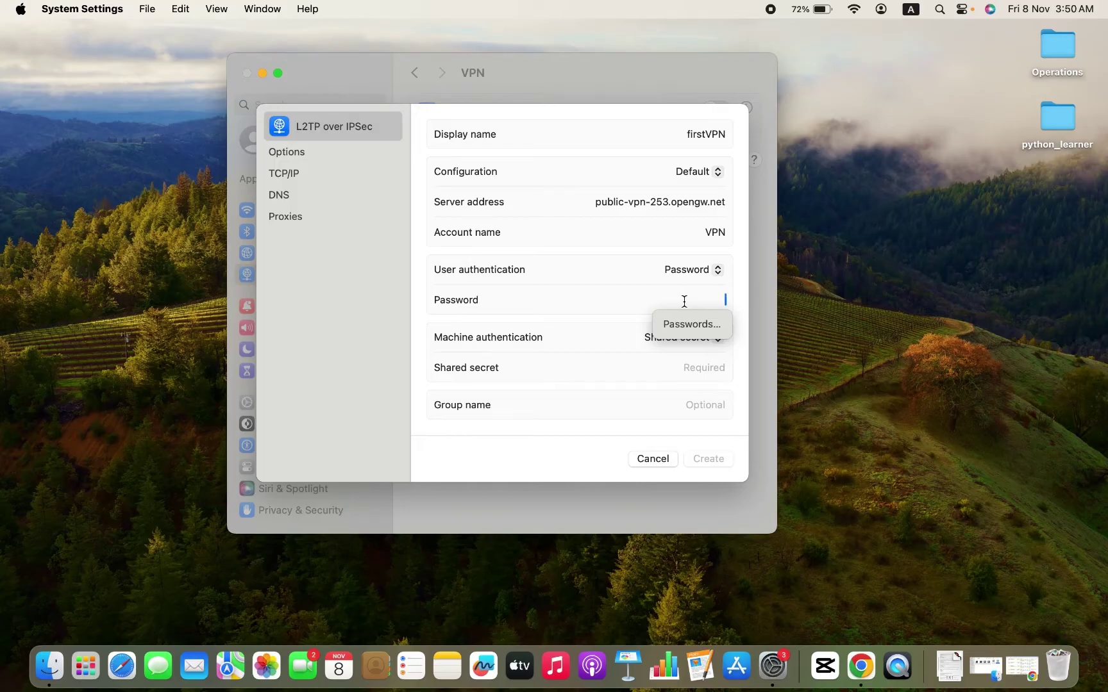
pyautogui.click(860, 665)
pyautogui.scroll(3, 604, 307)
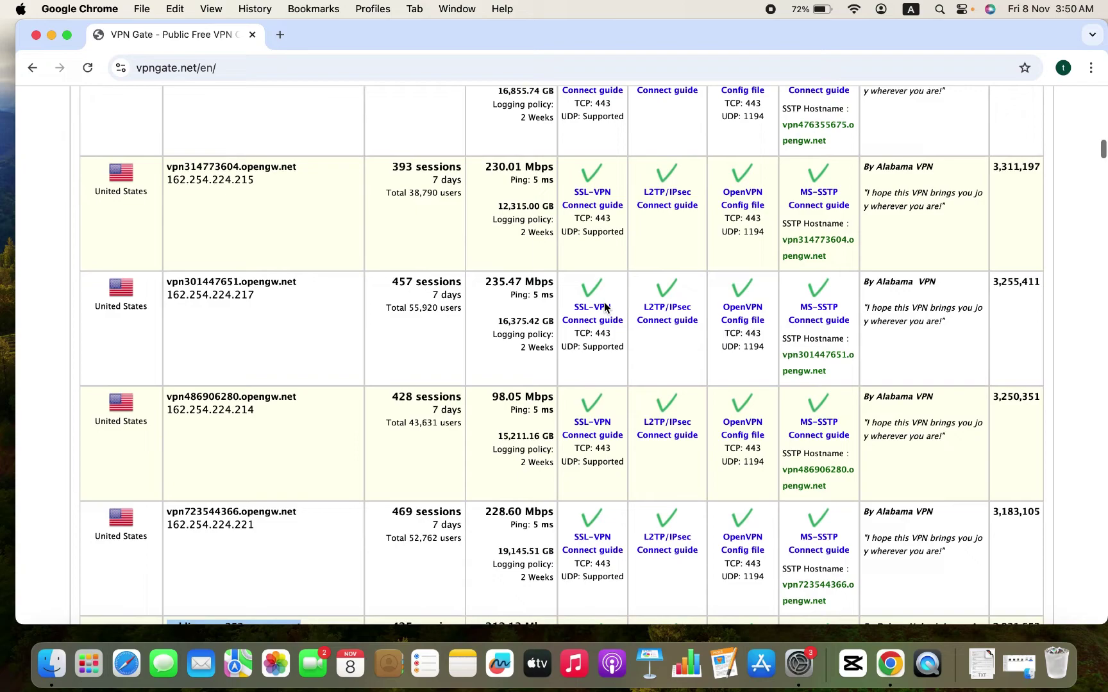
pyautogui.scroll(1, 604, 306)
pyautogui.scroll(3, 604, 307)
pyautogui.scroll(3, 604, 307)
pyautogui.scroll(1, 604, 306)
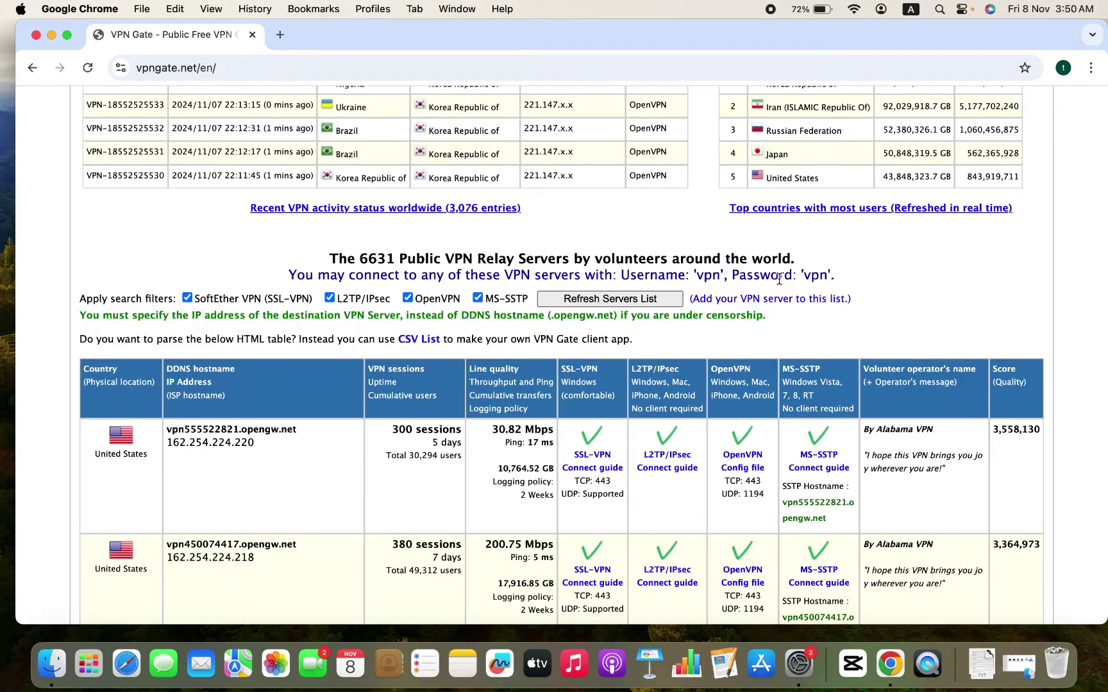
pyautogui.press('super+m')
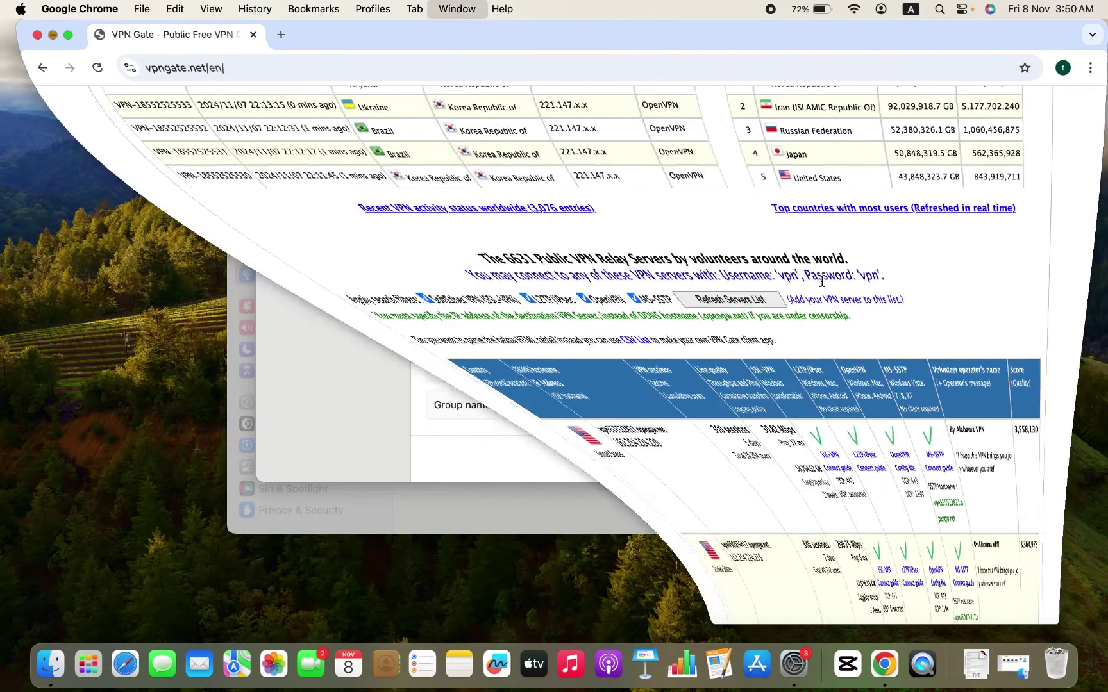
pyautogui.click(702, 298)
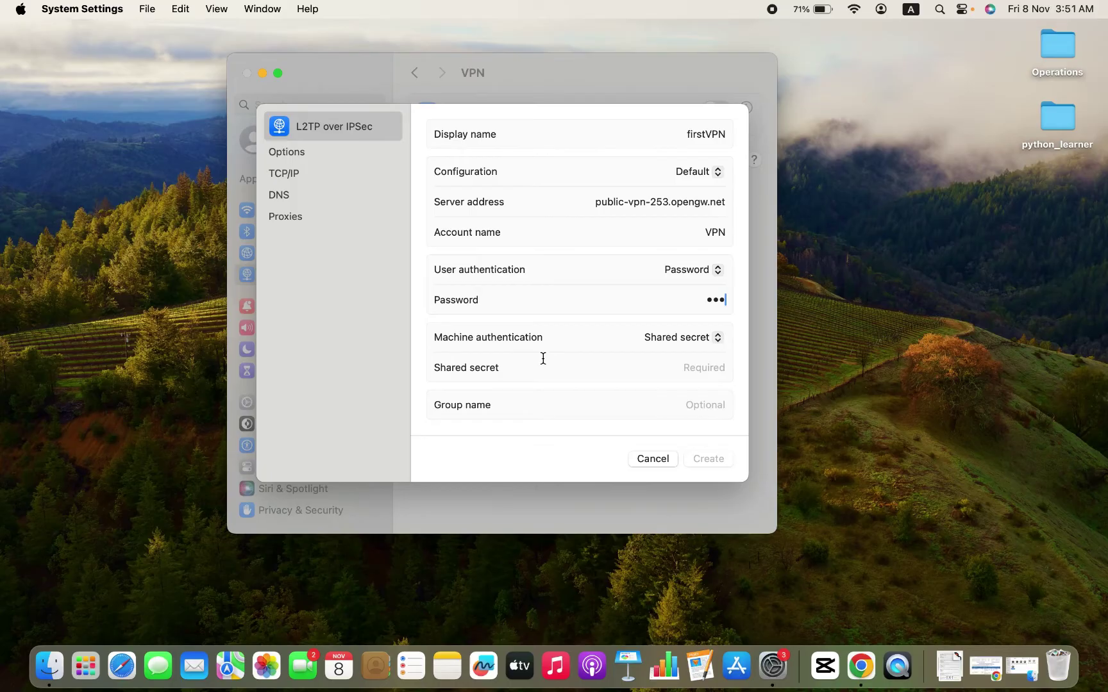
pyautogui.click(687, 338)
pyautogui.click(688, 339)
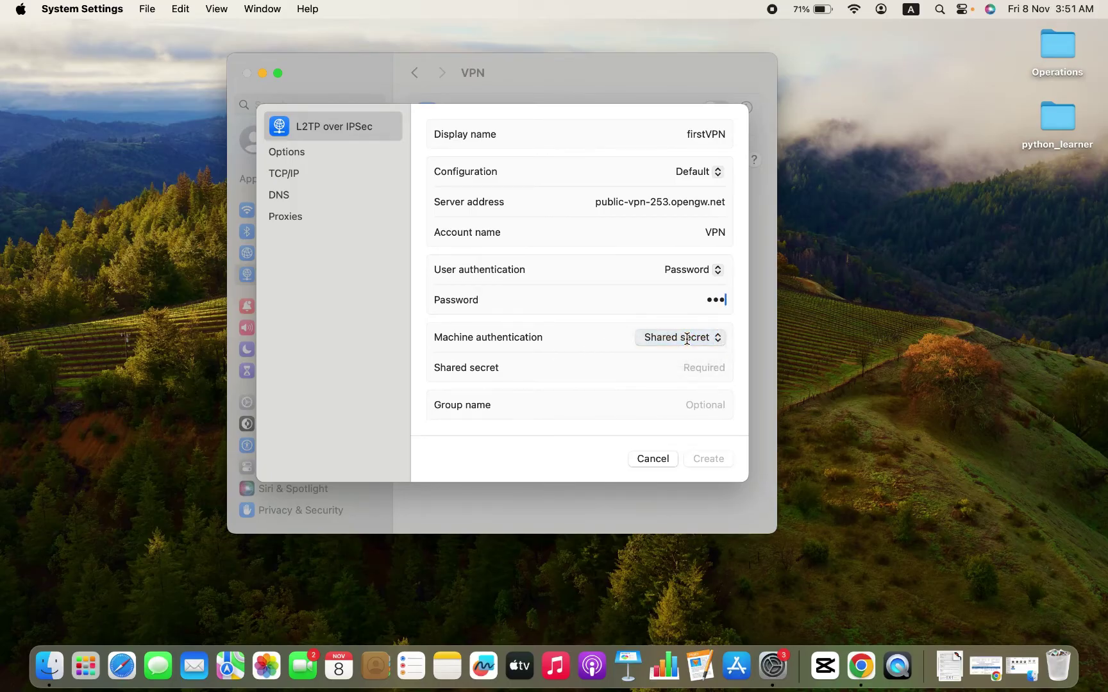
pyautogui.click(688, 374)
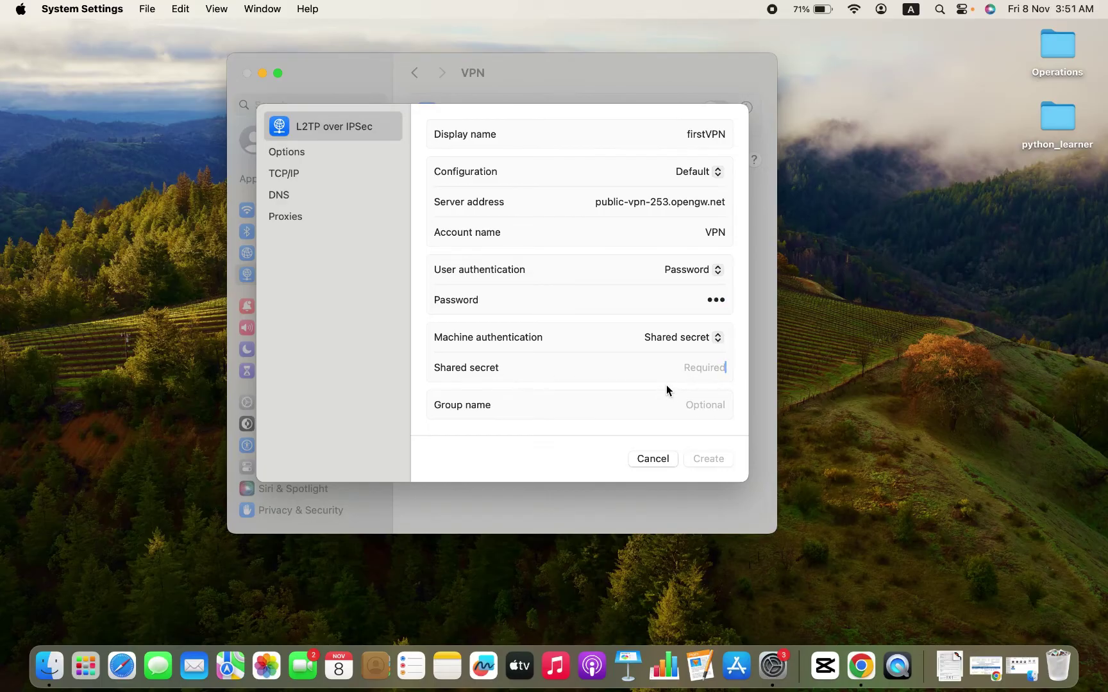
pyautogui.write('vpn')
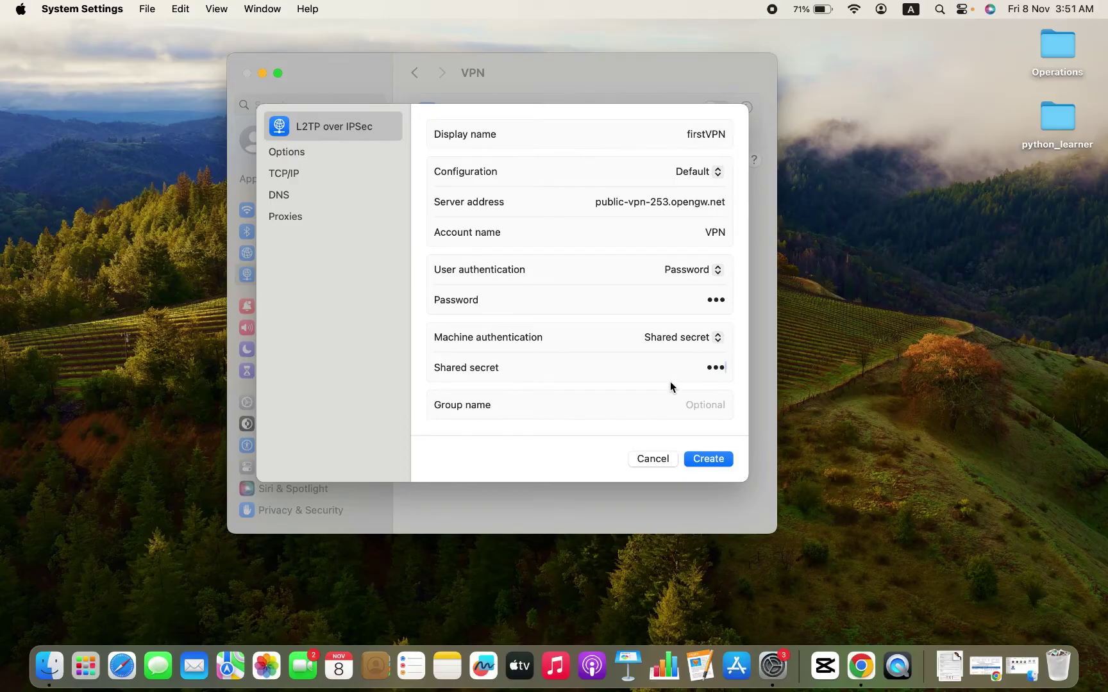
pyautogui.click(713, 456)
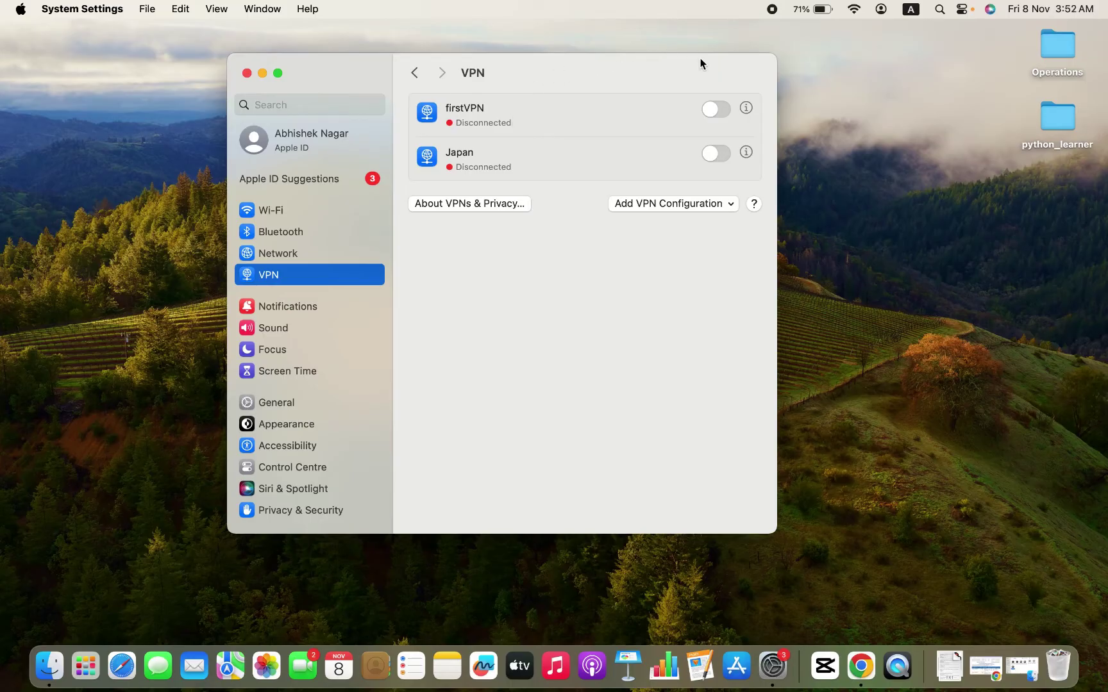
# - Toggle firstVPN on so it starts connecting
pyautogui.click(724, 108)
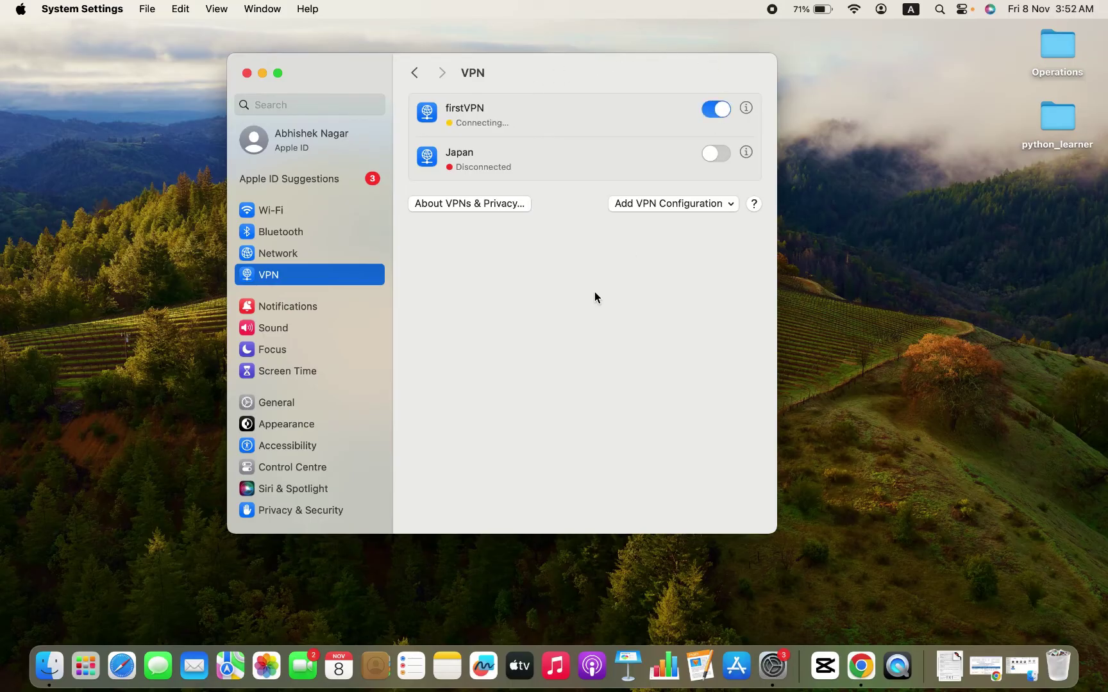